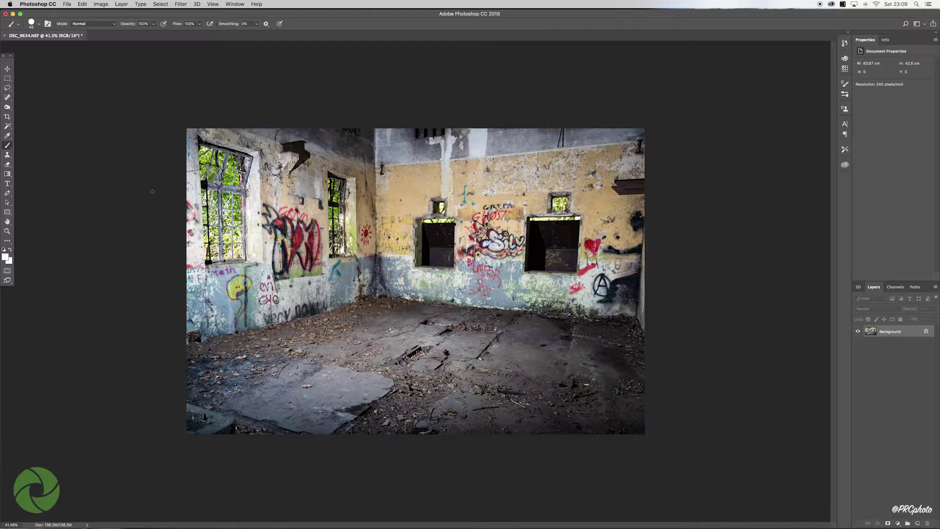
# - Create a new 1280 x 720 pixel document at 72 pixels/inch with a black background
pyautogui.click(67, 5)
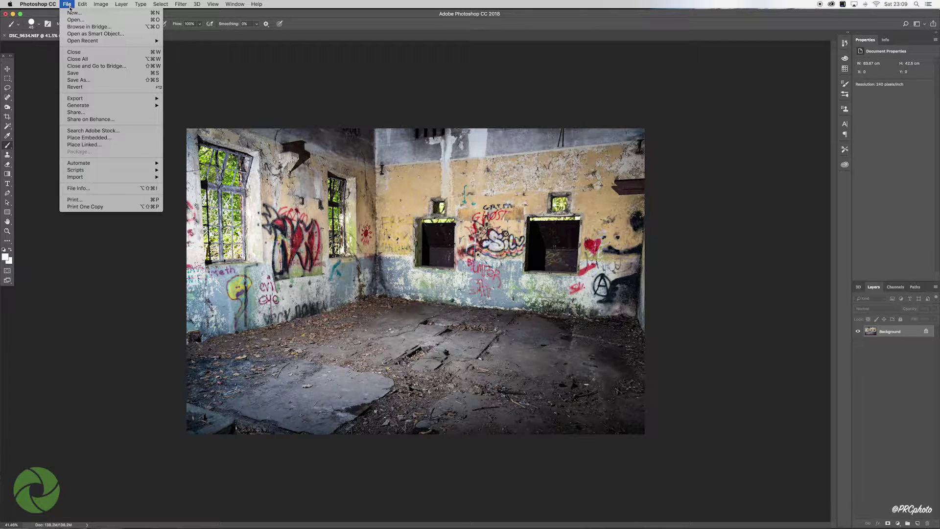
pyautogui.click(74, 13)
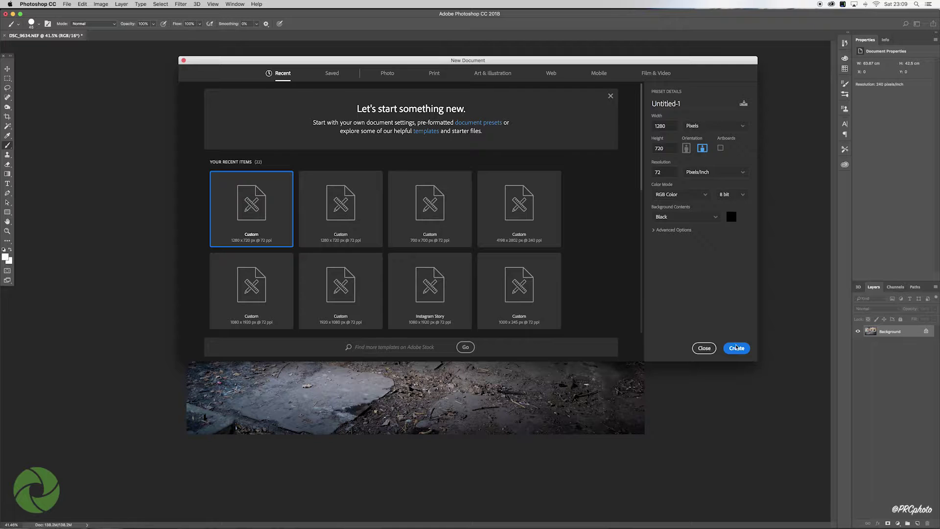
pyautogui.click(736, 347)
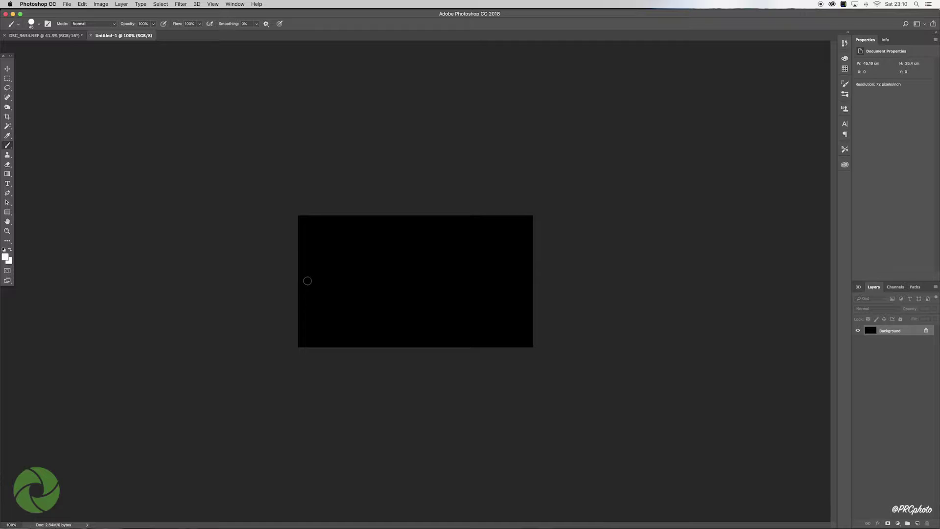
# - Paint scattered white brush dots in a cone shape, starting at the canvas's left edge and widening toward its middle
pyautogui.click(306, 282)
pyautogui.click(318, 282)
pyautogui.click(332, 282)
pyautogui.click(348, 281)
pyautogui.click(364, 281)
pyautogui.click(384, 282)
pyautogui.click(401, 282)
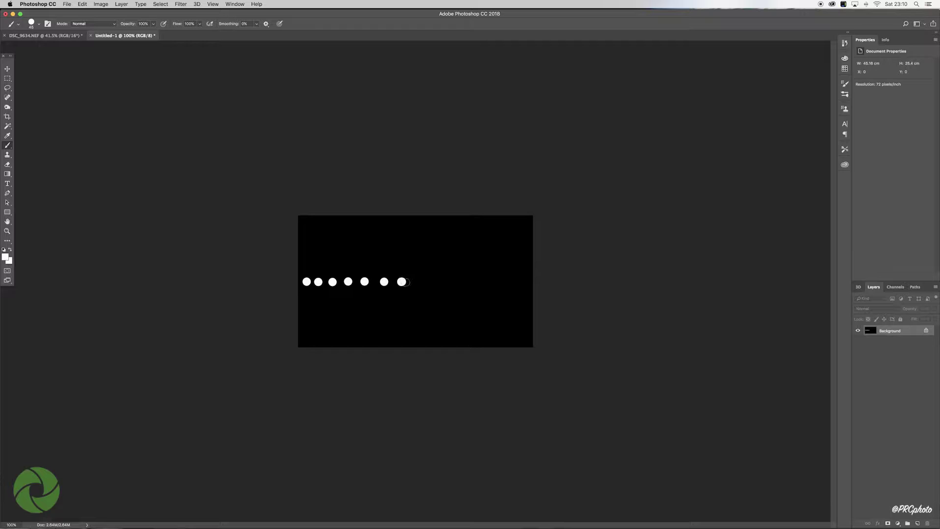
pyautogui.click(314, 273)
pyautogui.click(326, 267)
pyautogui.click(342, 258)
pyautogui.click(338, 267)
pyautogui.click(353, 269)
pyautogui.click(354, 260)
pyautogui.click(372, 252)
pyautogui.click(367, 263)
pyautogui.click(368, 270)
pyautogui.click(383, 269)
pyautogui.click(382, 258)
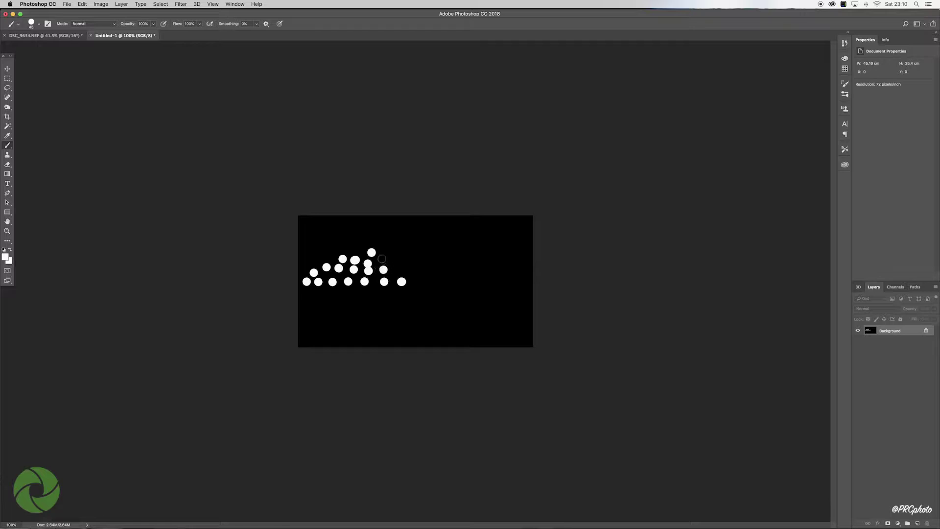
pyautogui.click(316, 291)
pyautogui.click(326, 299)
pyautogui.click(339, 303)
pyautogui.click(352, 311)
pyautogui.click(385, 318)
pyautogui.click(373, 318)
pyautogui.click(374, 307)
pyautogui.click(383, 297)
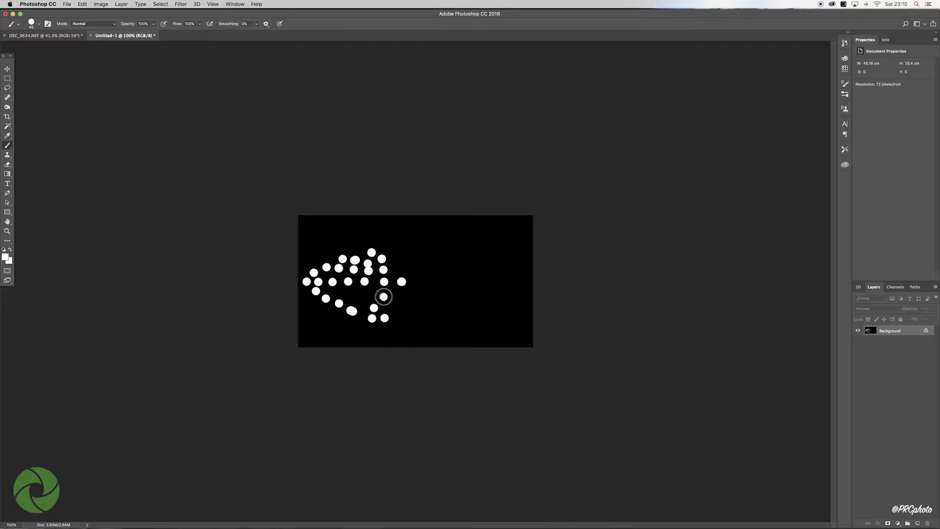
pyautogui.click(374, 292)
pyautogui.click(367, 300)
pyautogui.click(359, 295)
pyautogui.click(351, 296)
pyautogui.click(341, 291)
pyautogui.click(335, 291)
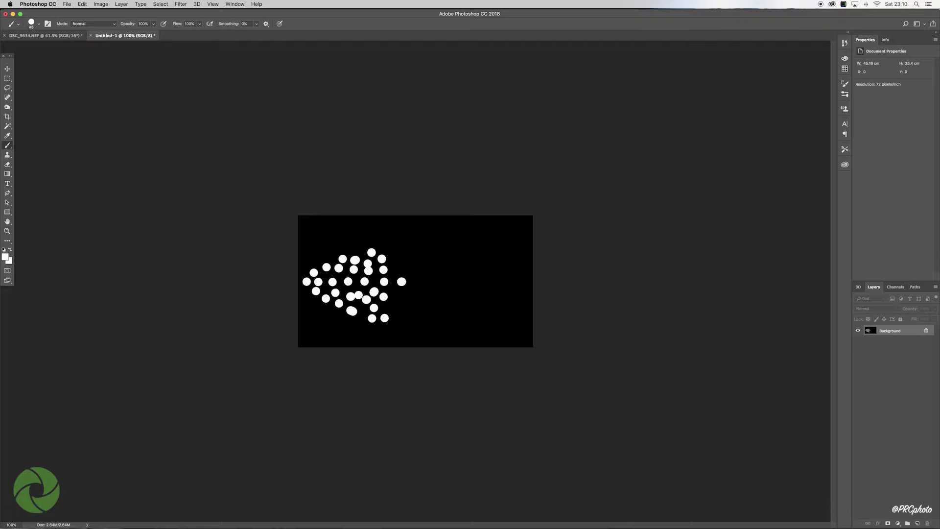
pyautogui.click(387, 250)
# - Apply a Radial Blur with amount 100, Zoom method and Good quality, centring the blur near the left edge of the dots
pyautogui.click(184, 5)
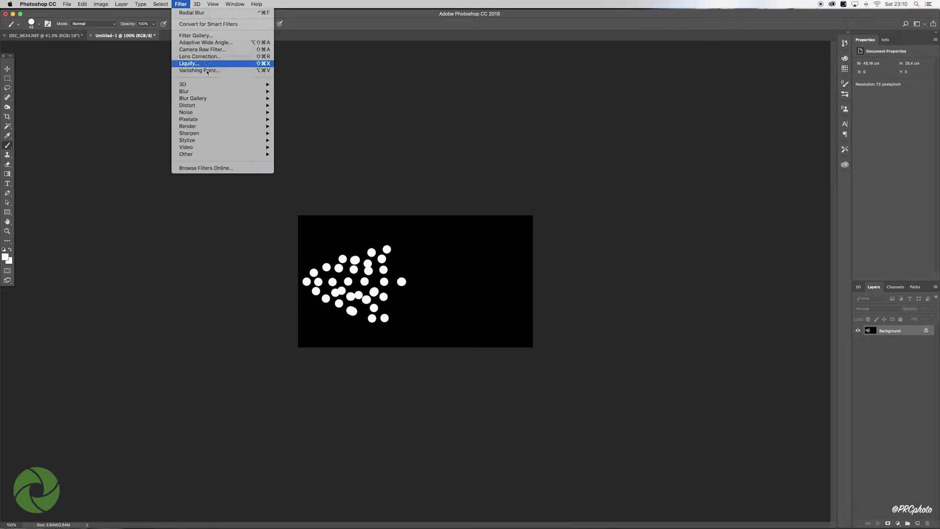
pyautogui.moveTo(235, 92)
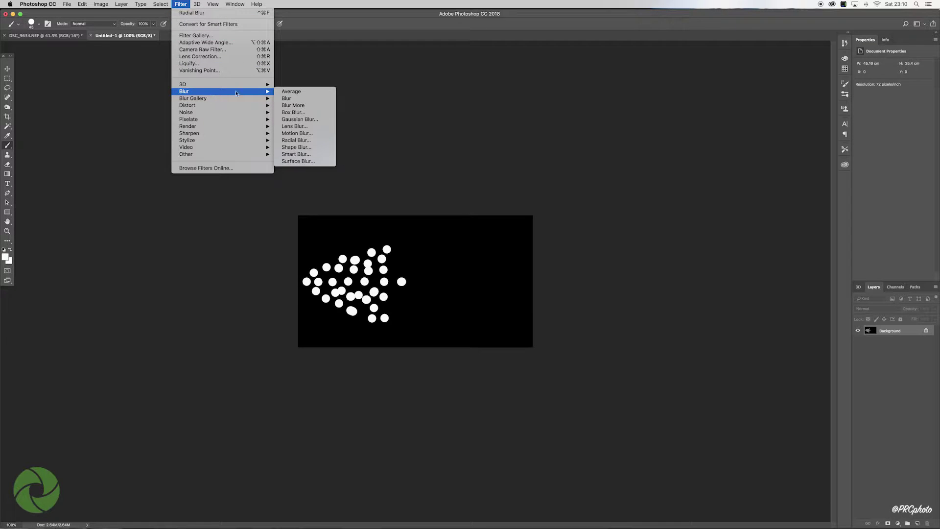
pyautogui.click(293, 141)
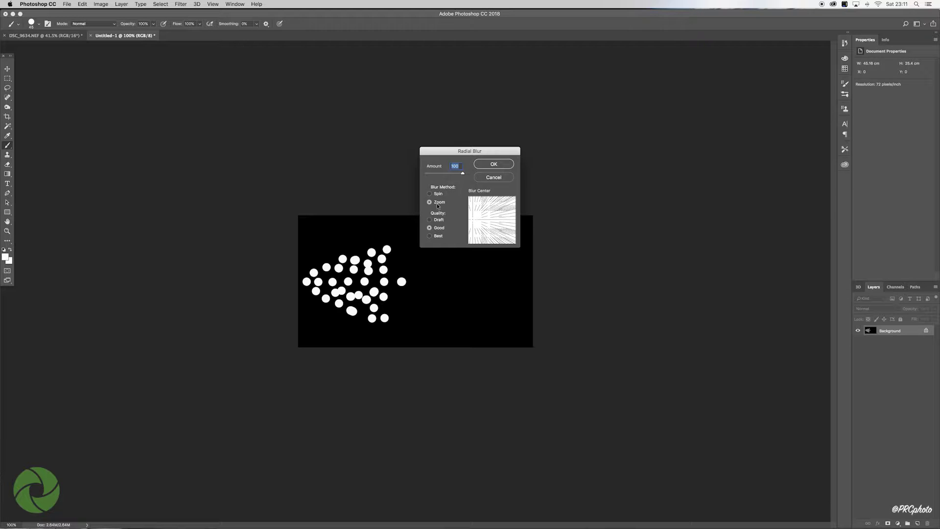
pyautogui.moveTo(473, 221)
pyautogui.mouseDown()
pyautogui.moveTo(492, 221)
pyautogui.moveTo(475, 223)
pyautogui.mouseUp()
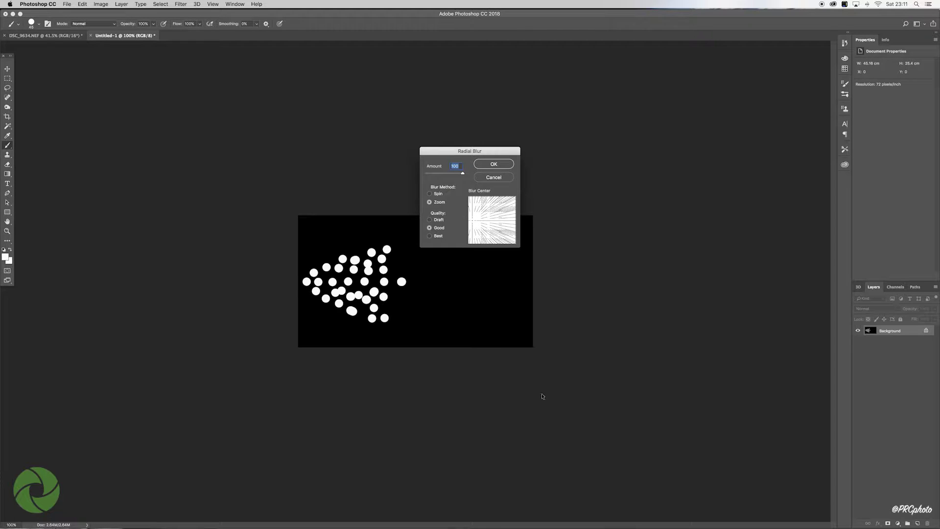
pyautogui.click(497, 164)
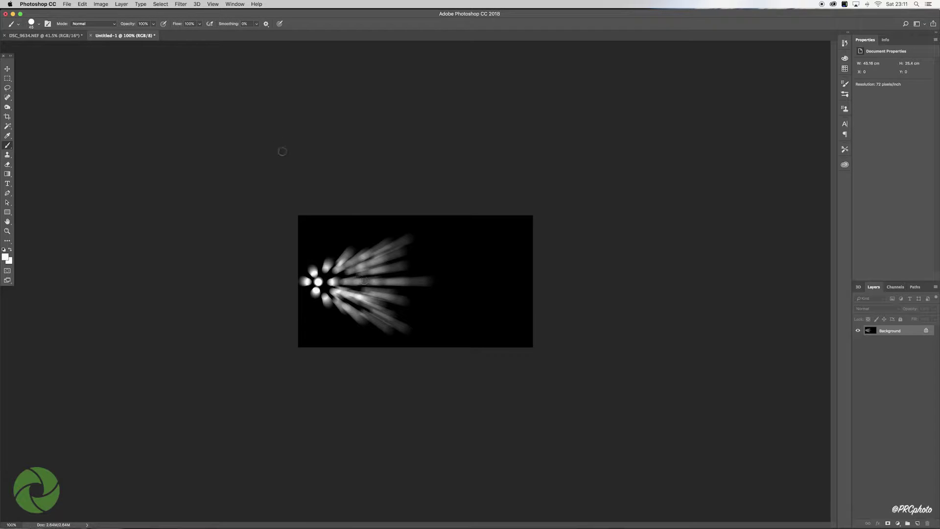
# - Reapply the same Radial Blur nine more times to stretch the light rays across the canvas
pyautogui.click(180, 4)
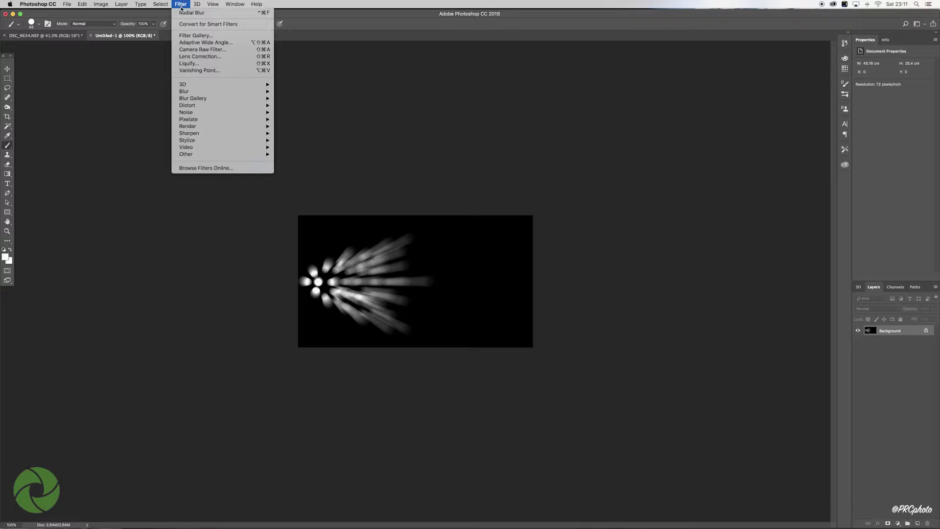
pyautogui.click(188, 15)
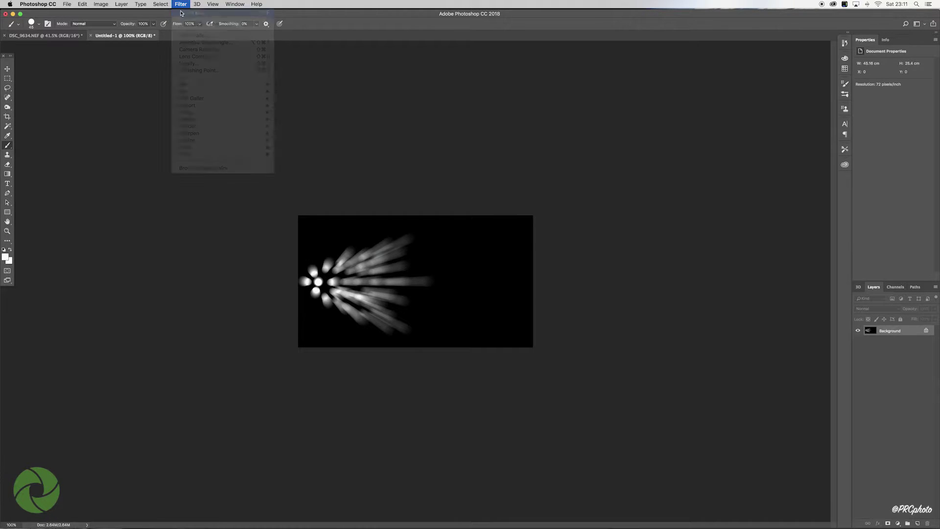
pyautogui.click(181, 5)
pyautogui.click(187, 14)
pyautogui.click(180, 4)
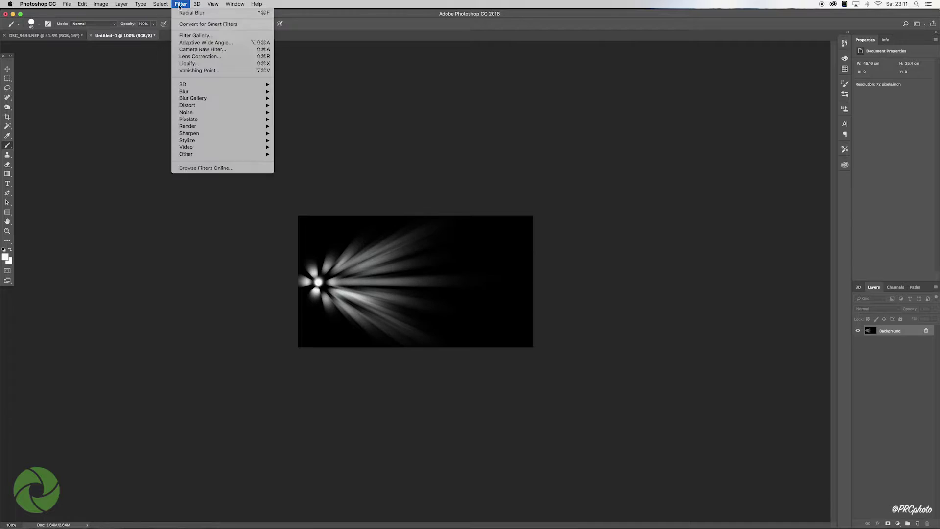
pyautogui.click(187, 13)
pyautogui.click(182, 5)
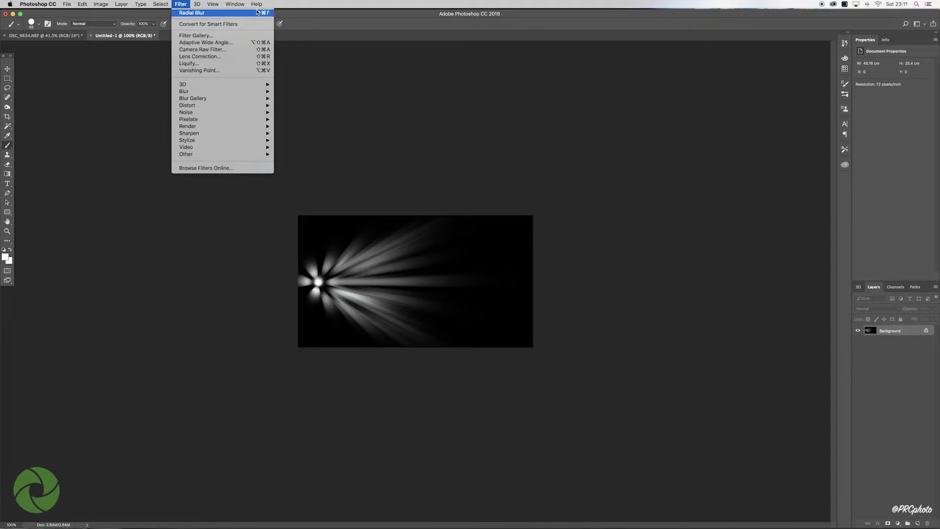
pyautogui.click(189, 15)
pyautogui.click(181, 5)
pyautogui.click(185, 13)
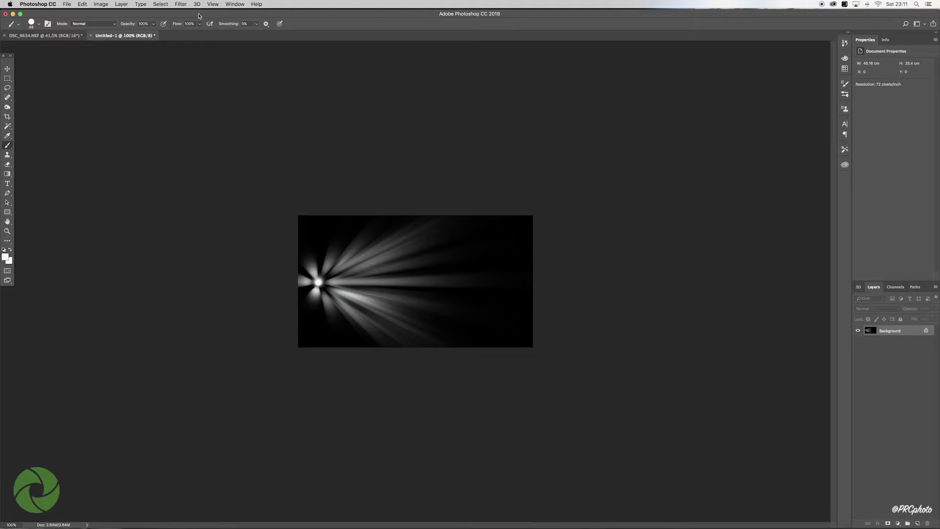
pyautogui.click(182, 4)
pyautogui.click(186, 13)
pyautogui.click(180, 4)
pyautogui.click(187, 14)
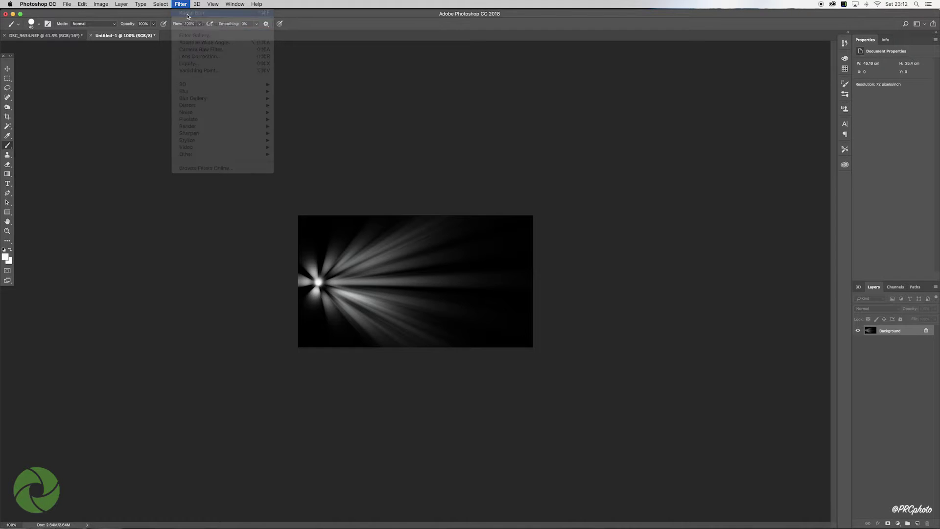
pyautogui.click(182, 5)
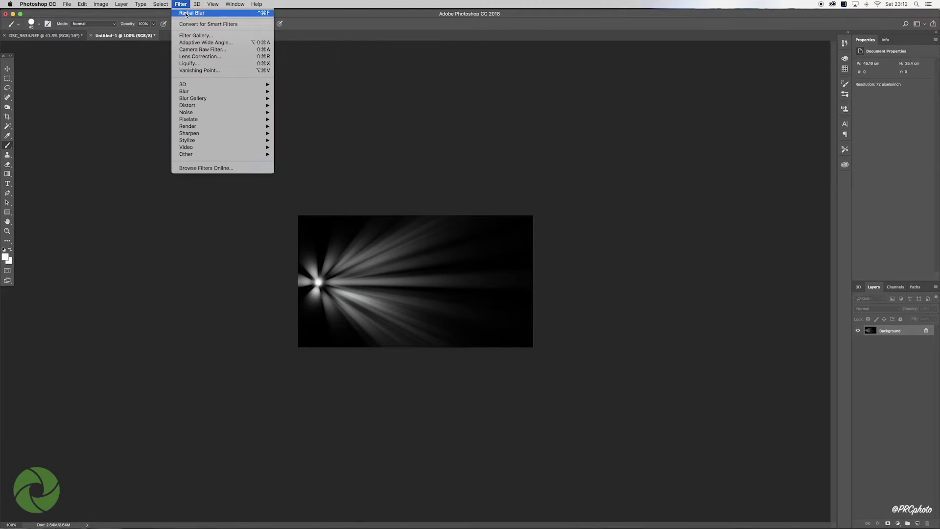
pyautogui.click(186, 14)
pyautogui.click(181, 5)
pyautogui.click(187, 13)
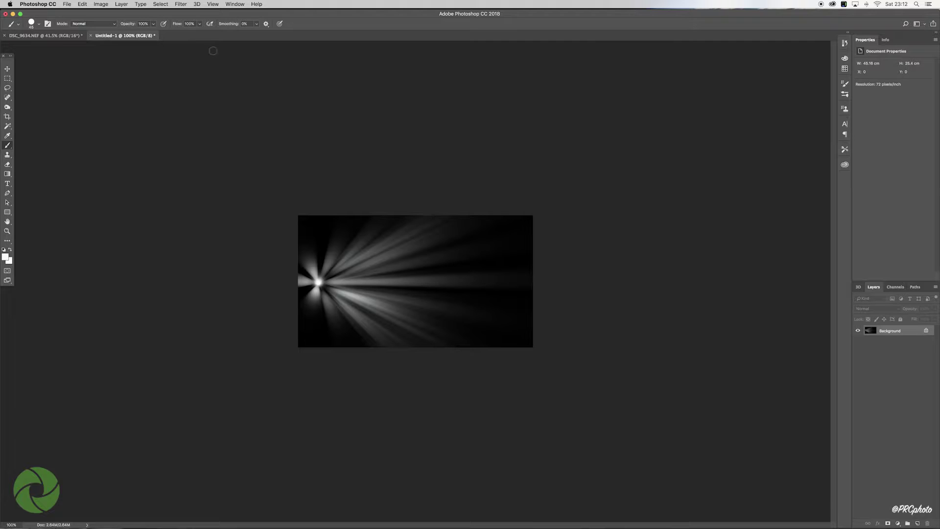
# - Raise the brightness of the light rays image to 67
pyautogui.click(101, 5)
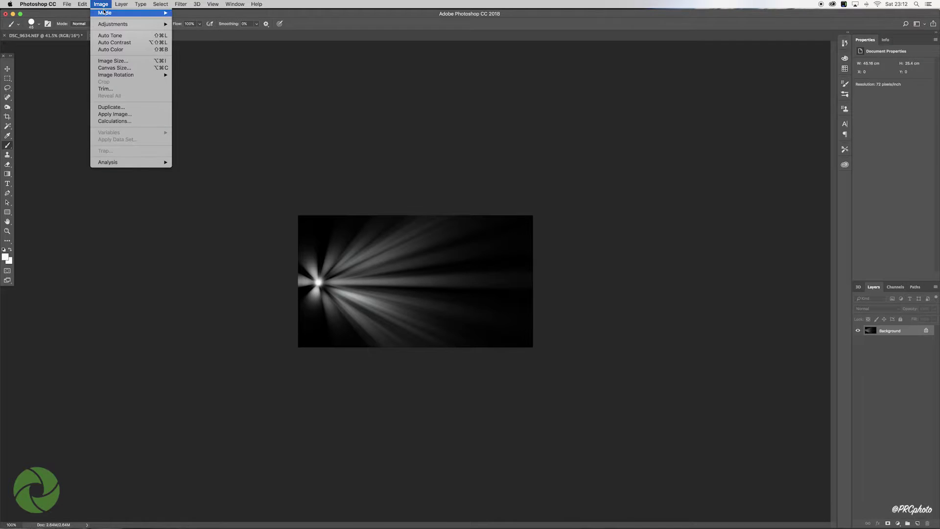
pyautogui.moveTo(111, 25)
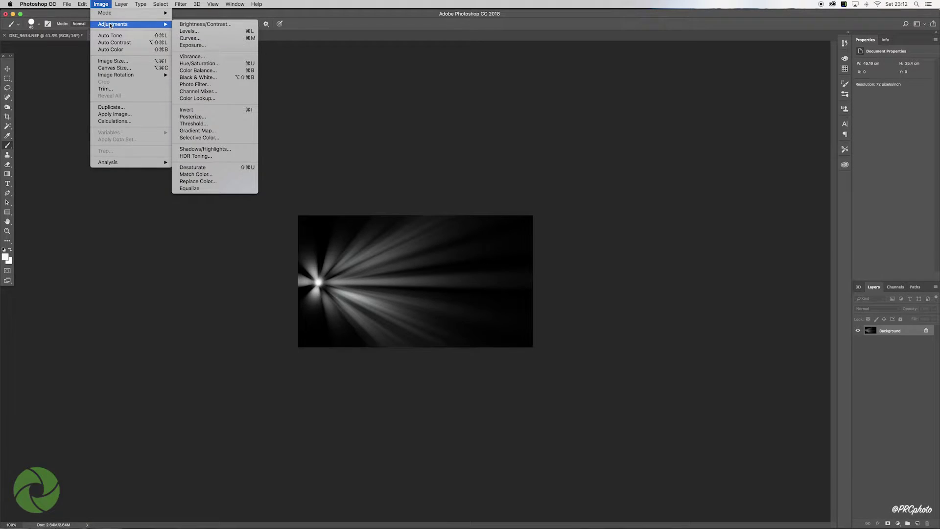
pyautogui.click(206, 24)
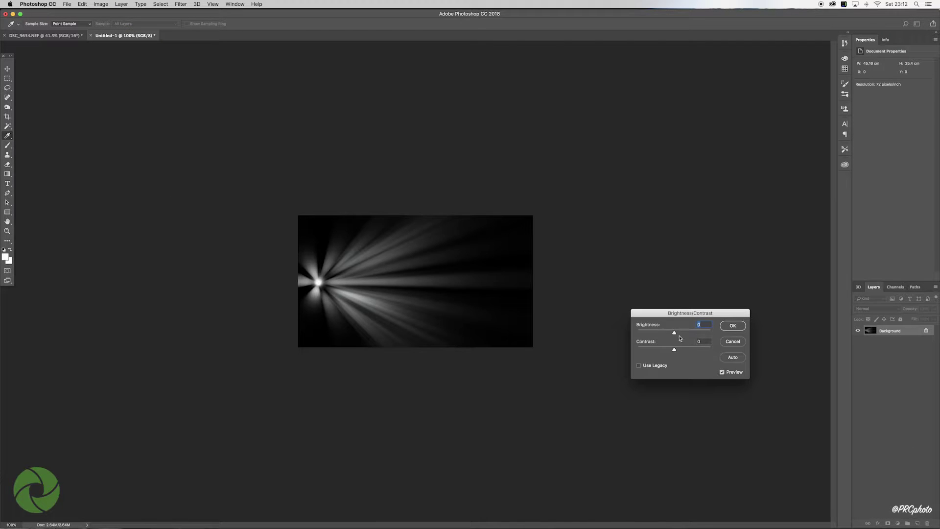
pyautogui.moveTo(674, 333); pyautogui.dragTo(691, 336)
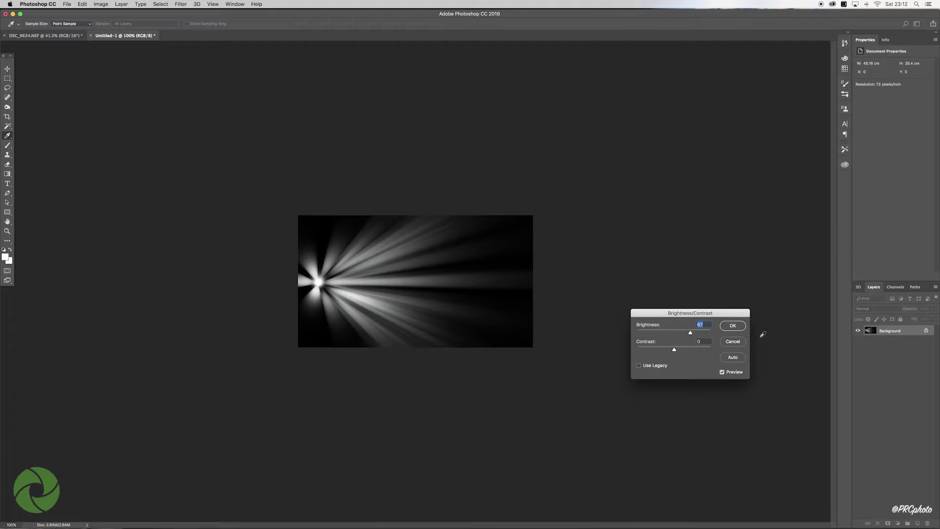
pyautogui.click(732, 326)
pyautogui.press('b')
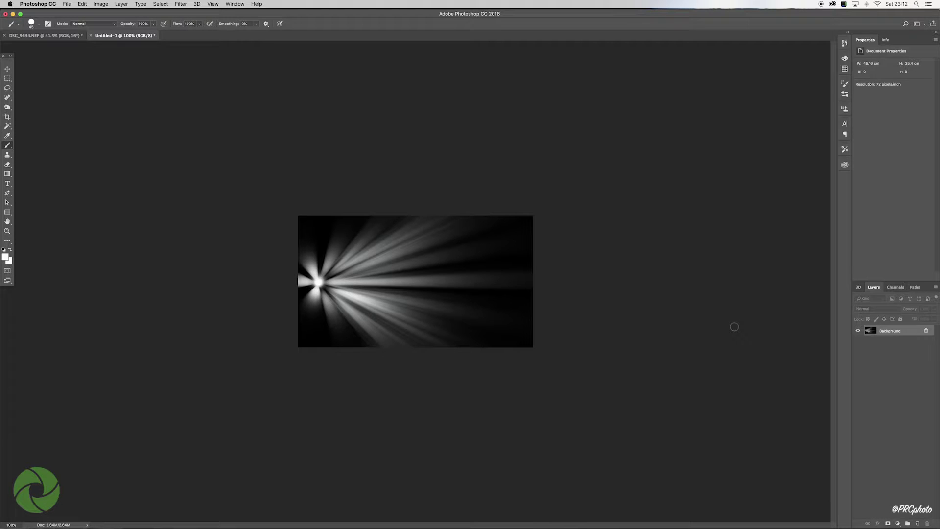
# - Move the light rays image into the DSC_9634.NEF photo as a new layer, accepting the different bit depth
pyautogui.press('v')
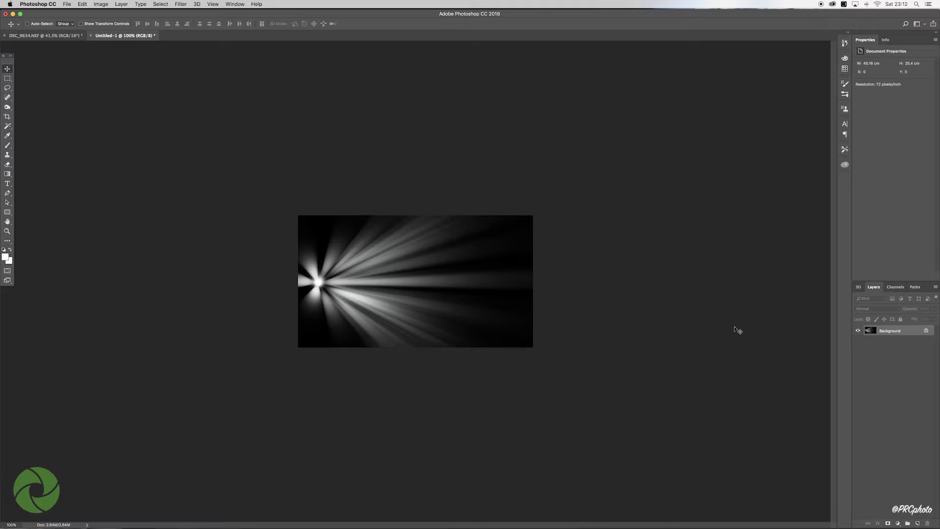
pyautogui.moveTo(410, 276); pyautogui.dragTo(448, 318)
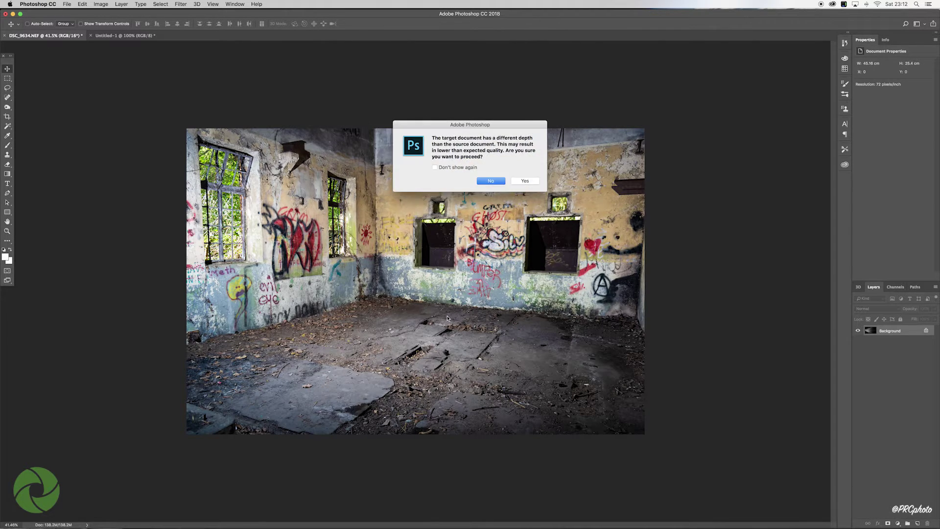
pyautogui.click(523, 182)
pyautogui.click(540, 269)
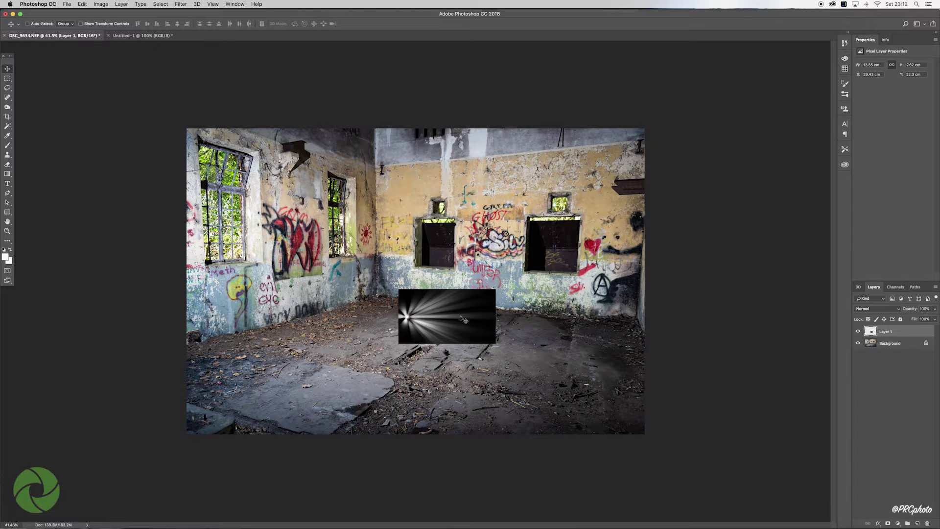
# - Position the rays layer over the photo's leftmost window and rotate it about 33° so the rays slant down into the room
pyautogui.moveTo(461, 322); pyautogui.dragTo(277, 236)
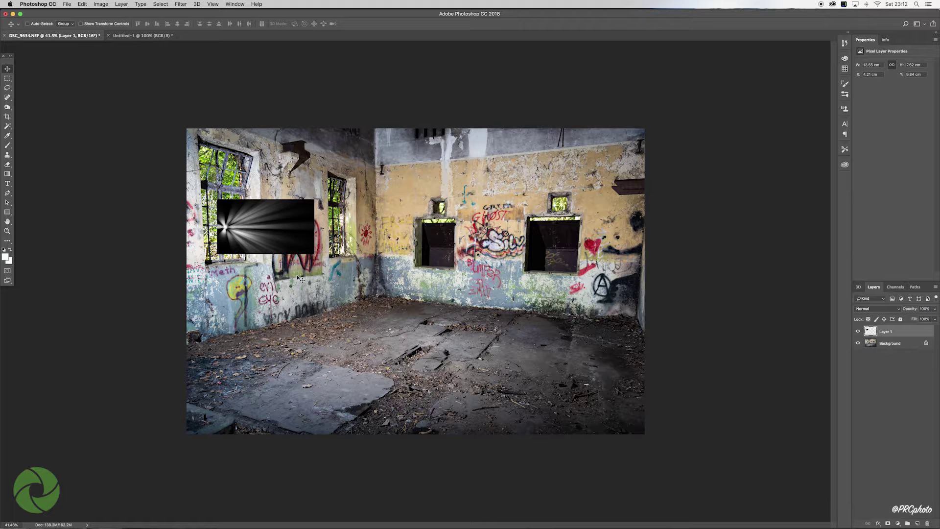
pyautogui.press('super+t')
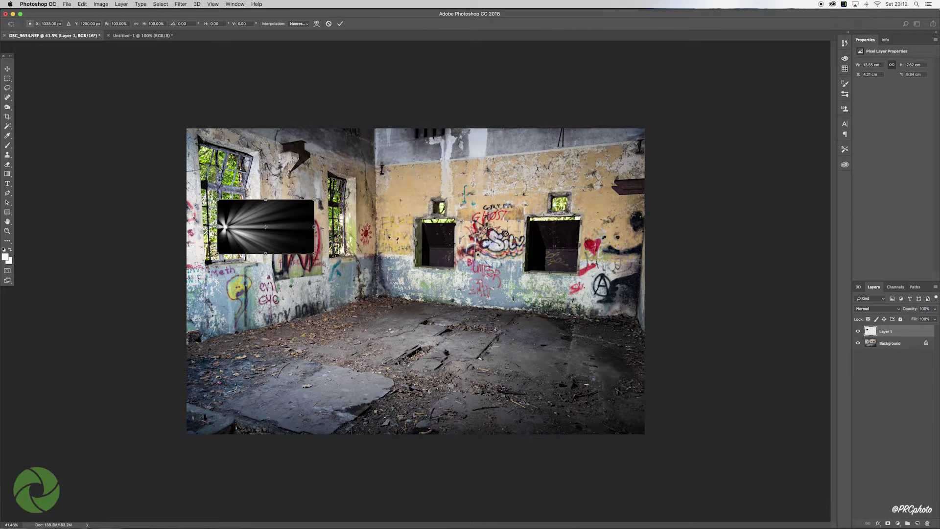
pyautogui.moveTo(323, 255); pyautogui.dragTo(302, 289)
pyautogui.moveTo(283, 239)
pyautogui.mouseDown()
pyautogui.moveTo(255, 191)
pyautogui.moveTo(277, 231)
pyautogui.mouseUp()
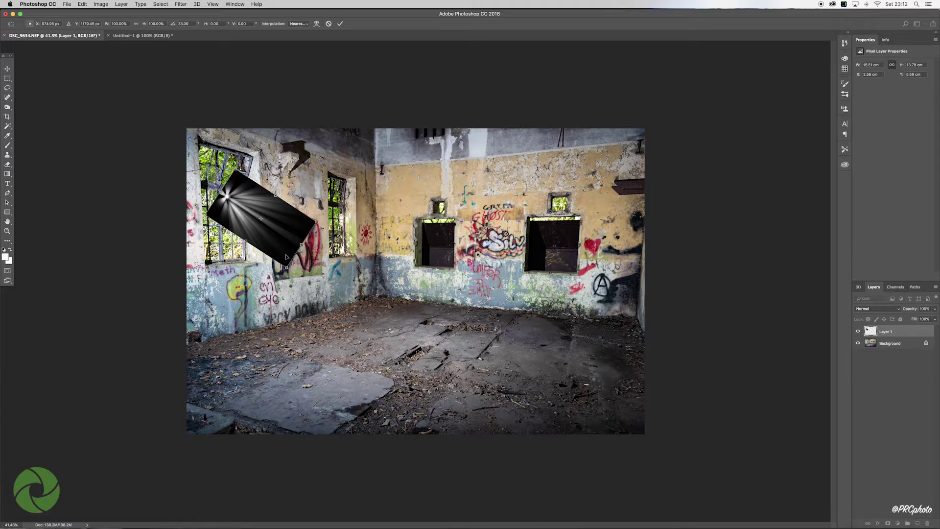
pyautogui.press('Return')
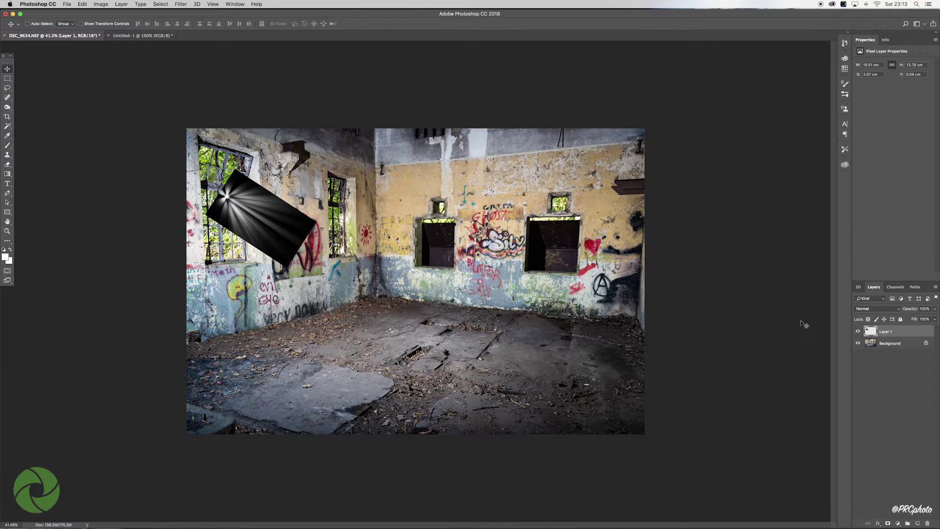
# - Set the rays layer's blend mode to Screen to hide its black background
pyautogui.click(899, 312)
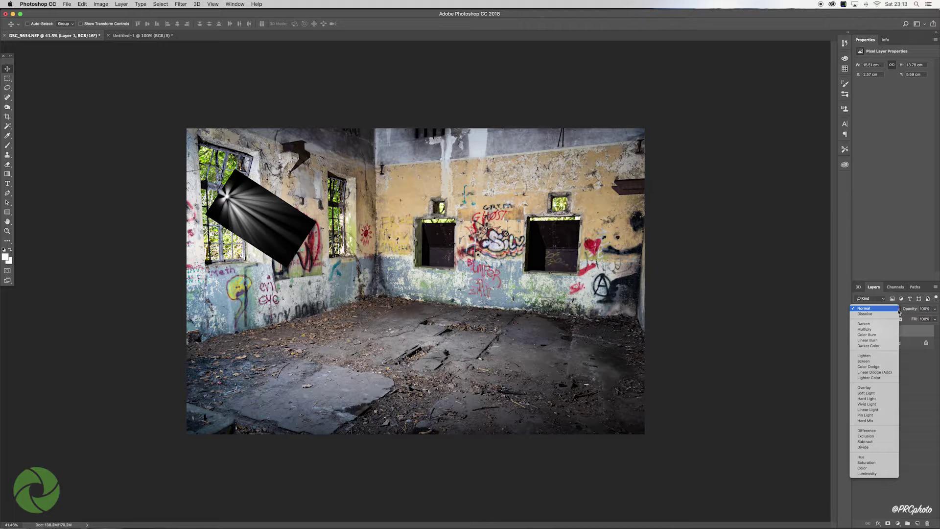
pyautogui.click(869, 361)
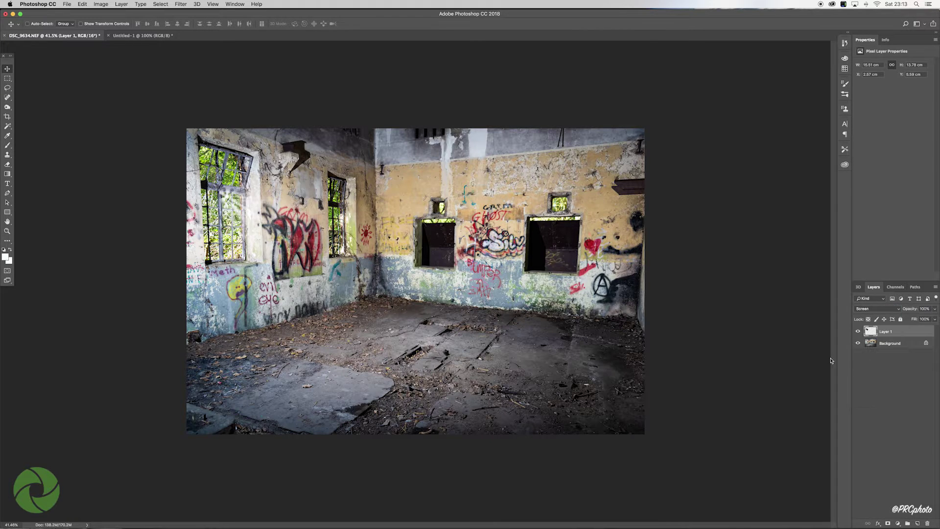
# - Transform the rays layer, enlarging it to about 242% wide and 209% high, rotating it about 5° and moving its source beyond the leftmost window
pyautogui.press('super+t')
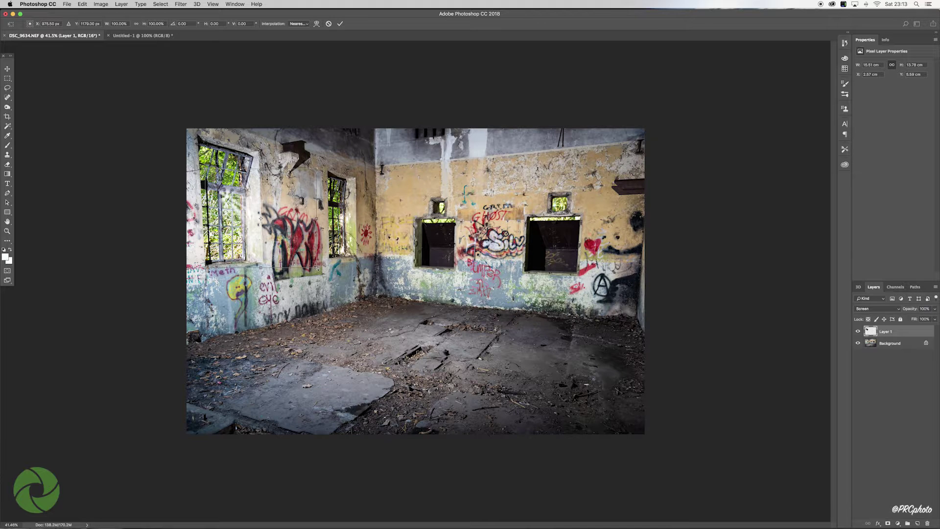
pyautogui.moveTo(322, 269); pyautogui.dragTo(477, 377)
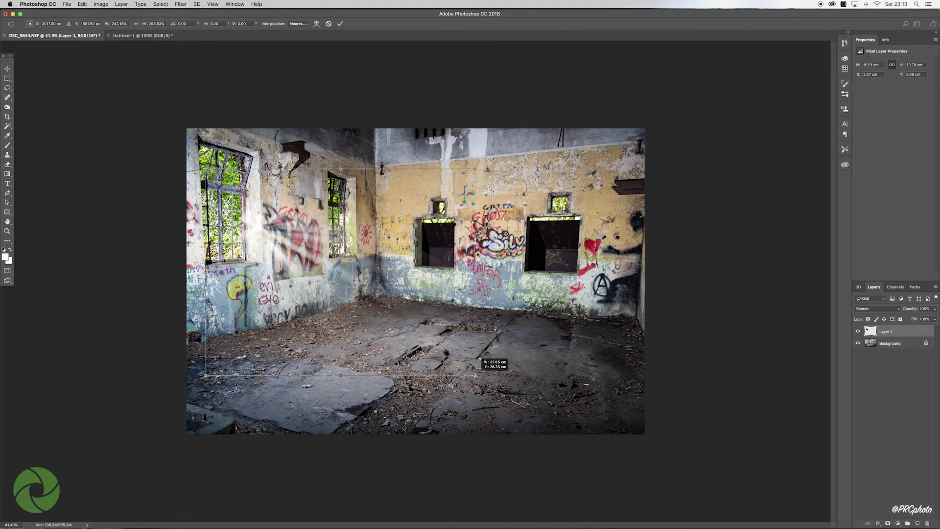
pyautogui.moveTo(272, 242); pyautogui.dragTo(193, 146)
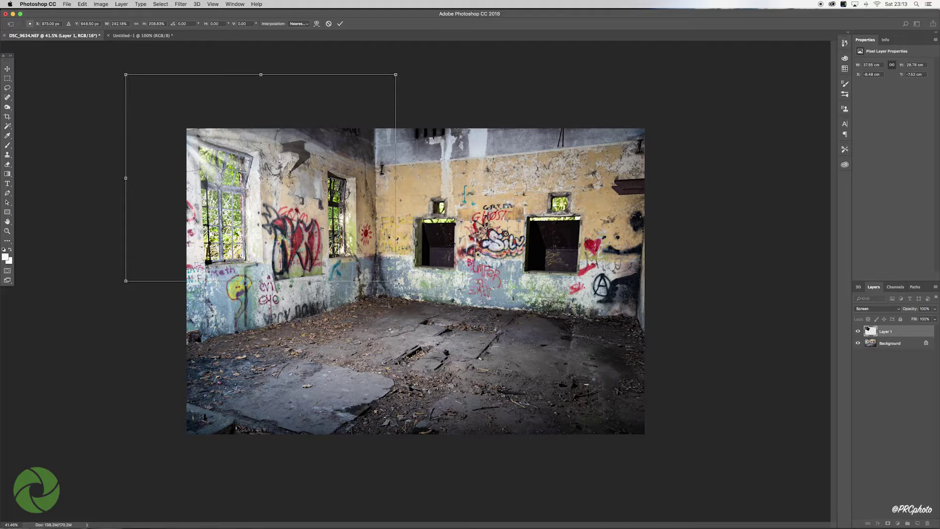
pyautogui.moveTo(115, 73); pyautogui.dragTo(124, 63)
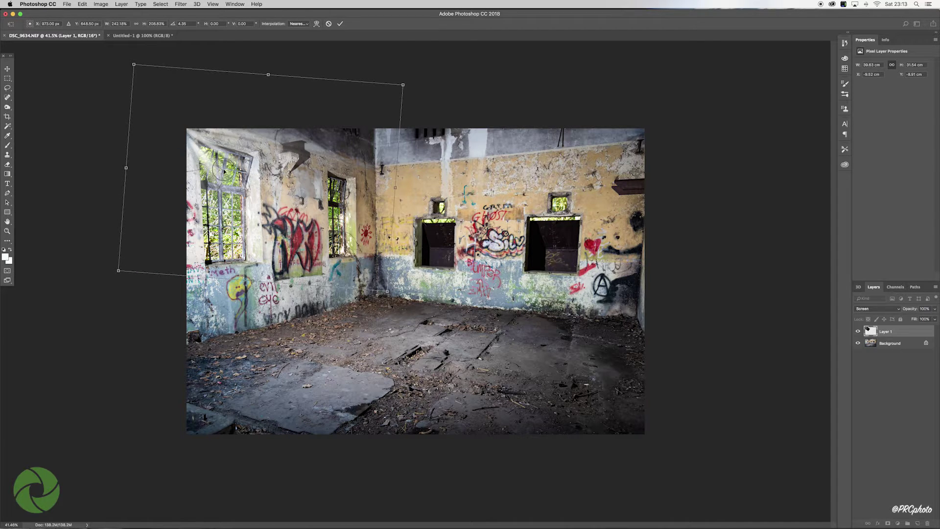
pyautogui.moveTo(224, 173); pyautogui.dragTo(223, 184)
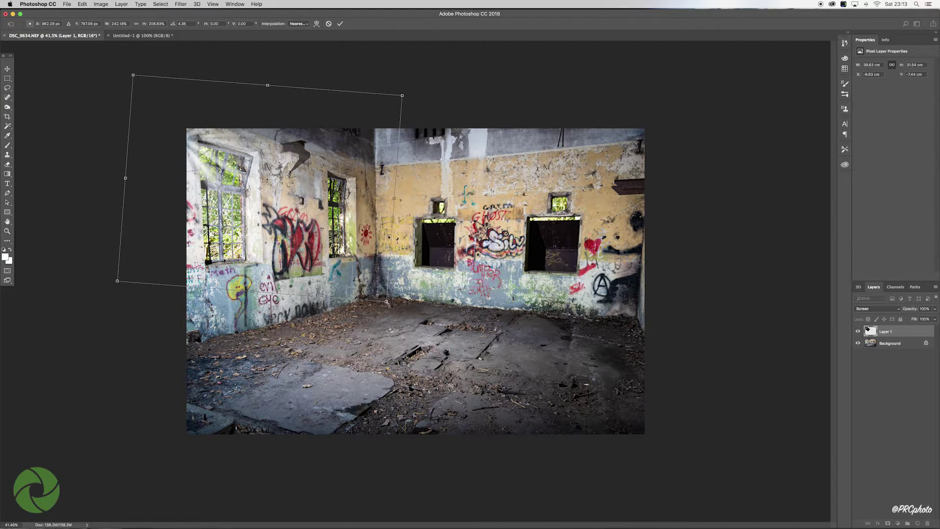
# - Enlarge the rays further to about 407% wide and 349% high, rotated about 12°, so they slant in from above the leftmost window
pyautogui.moveTo(387, 303); pyautogui.dragTo(437, 348)
pyautogui.moveTo(187, 152); pyautogui.dragTo(205, 161)
pyautogui.moveTo(140, 212); pyautogui.dragTo(105, 192)
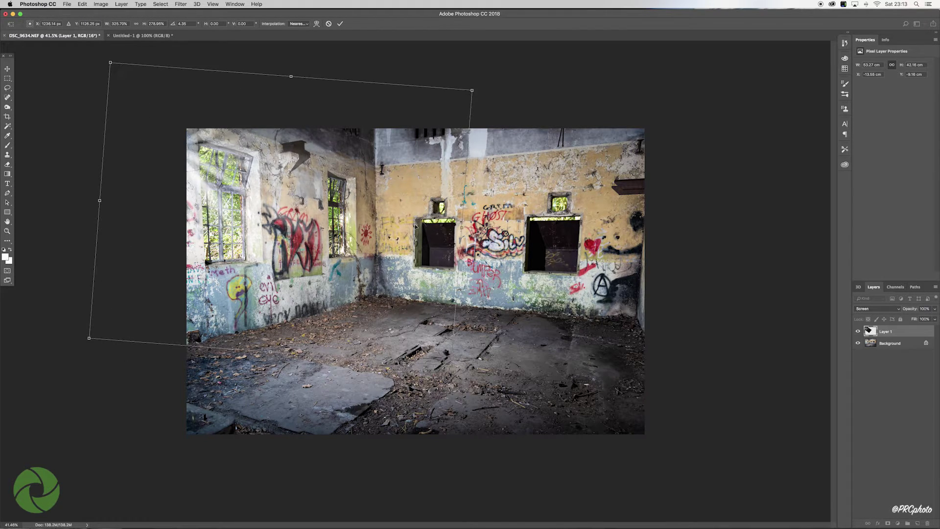
pyautogui.moveTo(245, 166); pyautogui.dragTo(252, 157)
pyautogui.moveTo(460, 374)
pyautogui.mouseDown()
pyautogui.moveTo(454, 363)
pyautogui.moveTo(458, 373)
pyautogui.mouseUp()
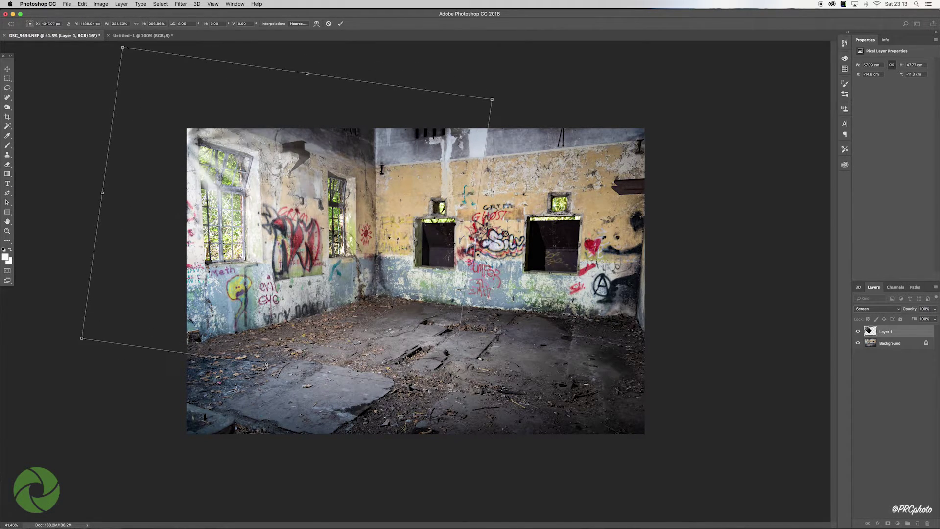
pyautogui.moveTo(230, 167); pyautogui.dragTo(244, 183)
pyautogui.moveTo(440, 373); pyautogui.dragTo(491, 424)
pyautogui.moveTo(213, 235); pyautogui.dragTo(238, 180)
pyautogui.moveTo(294, 230); pyautogui.dragTo(305, 241)
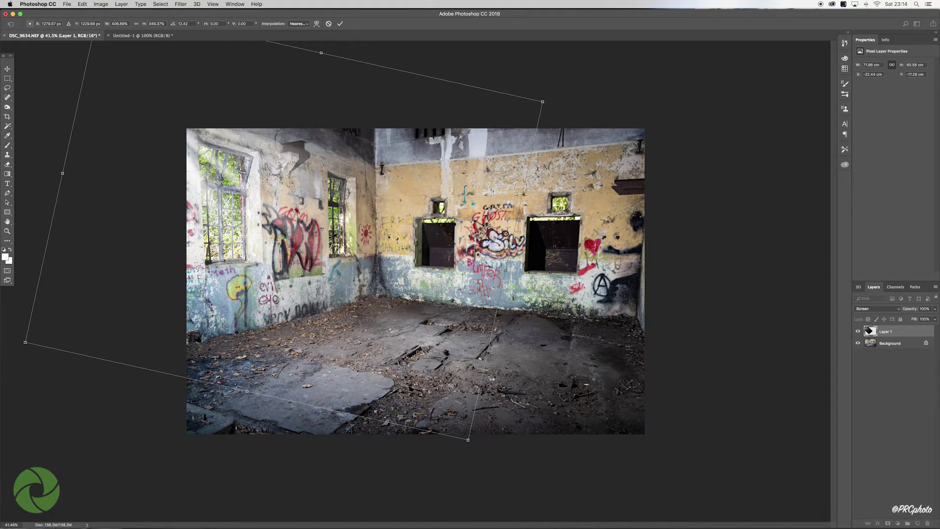
pyautogui.press('Return')
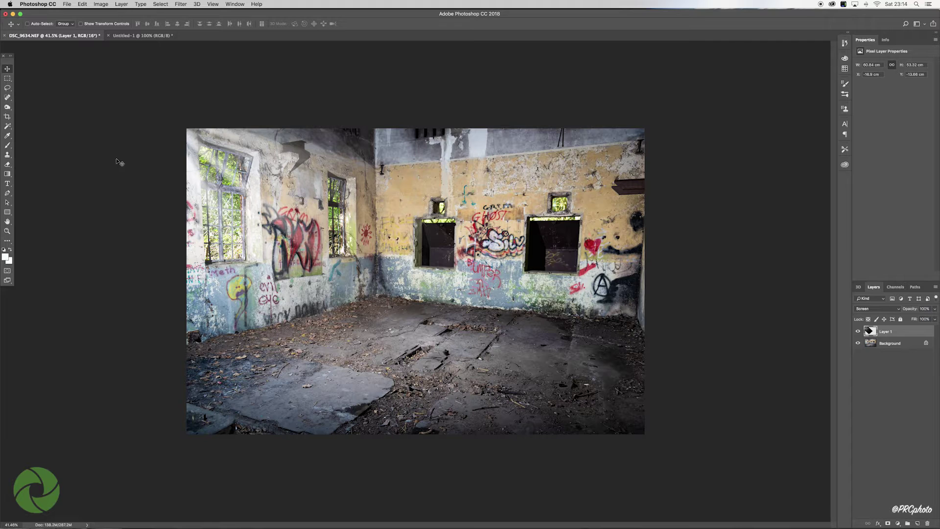
# - Draw short linear gradients on the rays layer near the room's corner and the lower part of the graffiti wall to soften its edges
pyautogui.click(8, 174)
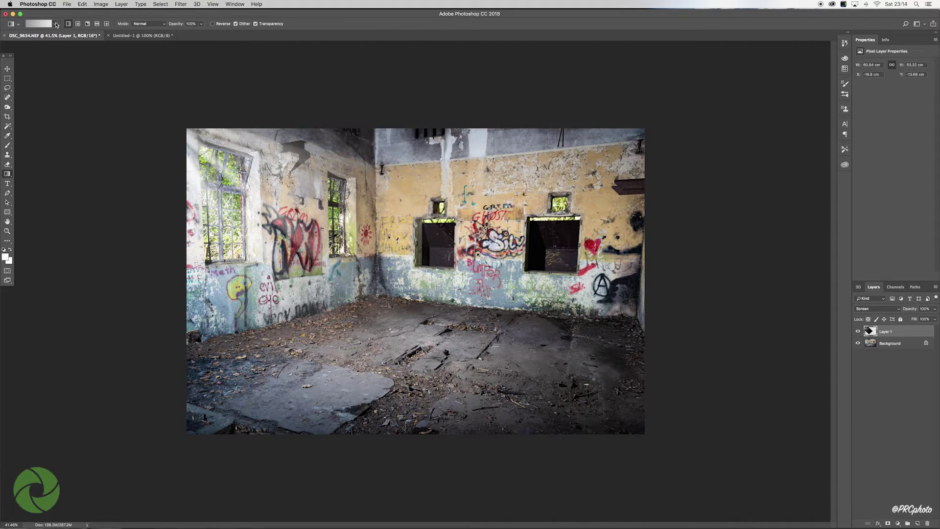
pyautogui.click(56, 24)
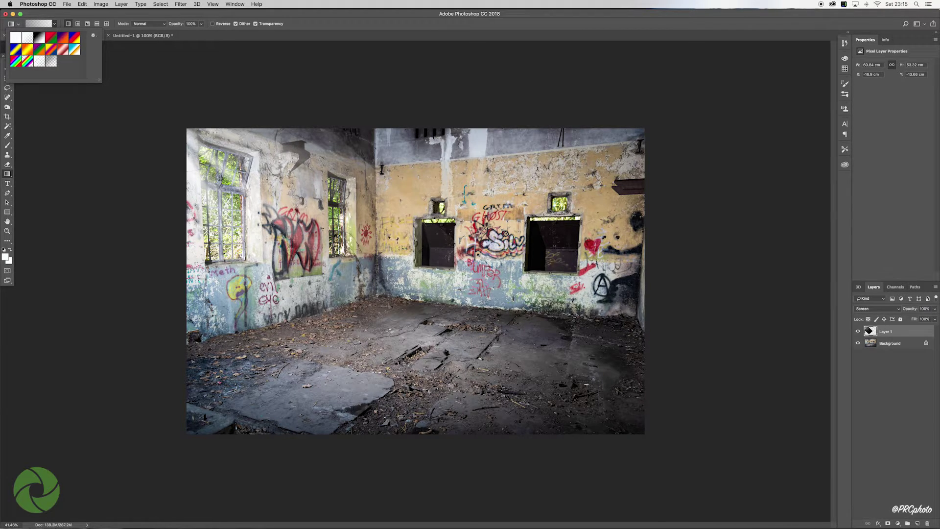
pyautogui.click(392, 175)
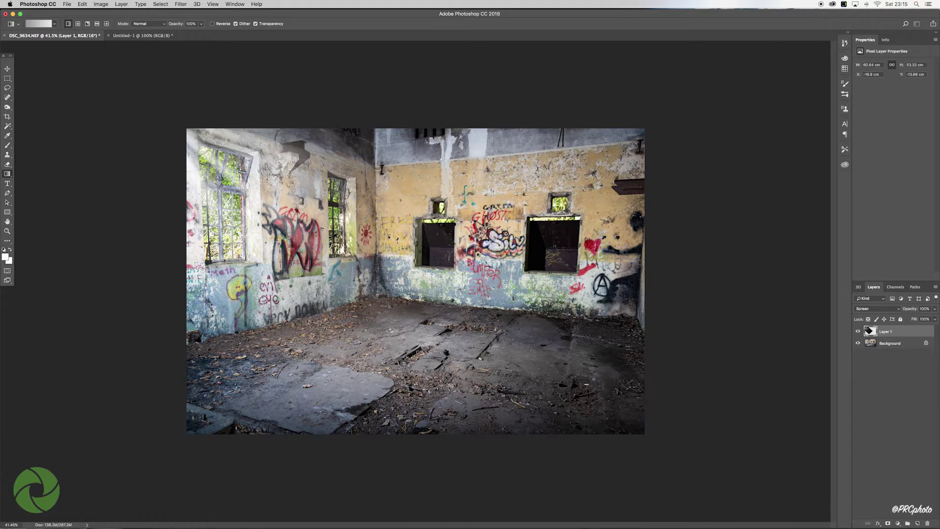
pyautogui.moveTo(364, 193); pyautogui.dragTo(365, 191)
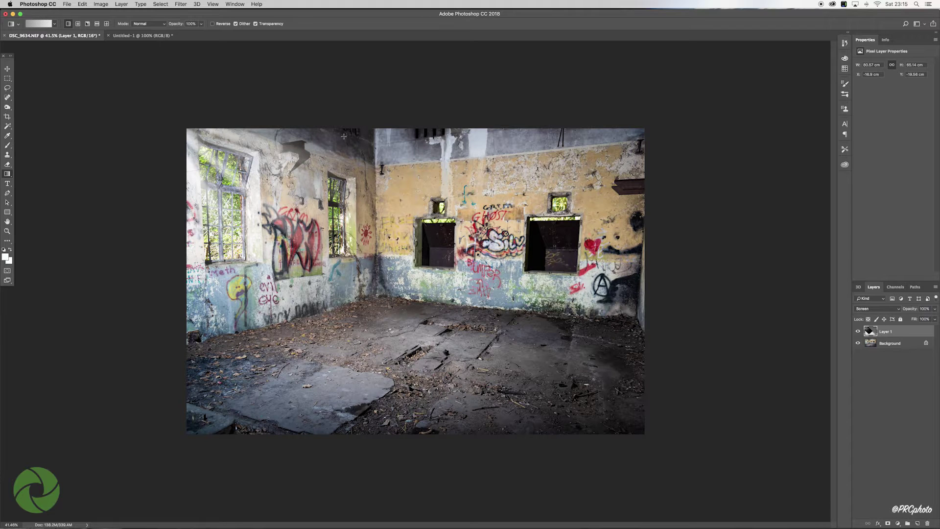
pyautogui.moveTo(358, 146); pyautogui.dragTo(344, 166)
pyautogui.moveTo(217, 312); pyautogui.dragTo(244, 286)
# - Erase the rays spilling over the wall around and above the leftmost window with a size 300 eraser
pyautogui.press('e')
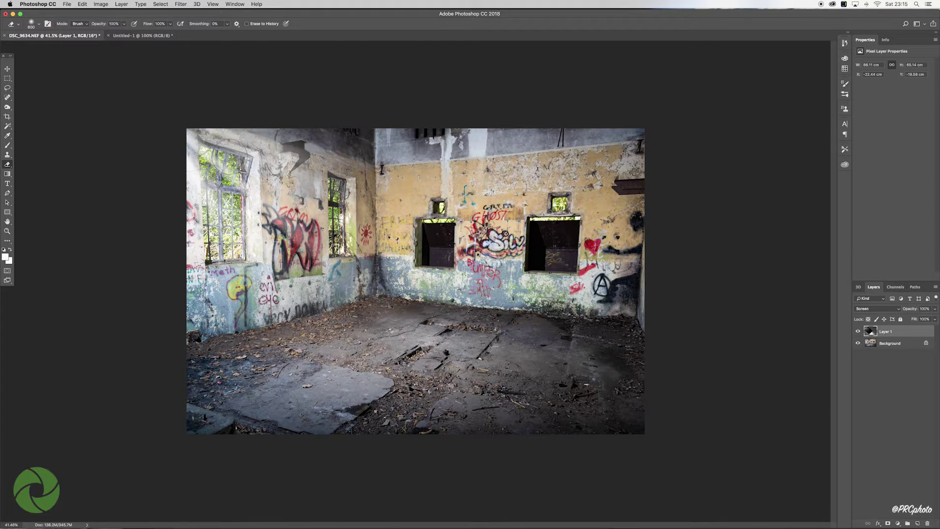
pyautogui.moveTo(224, 162); pyautogui.dragTo(230, 149)
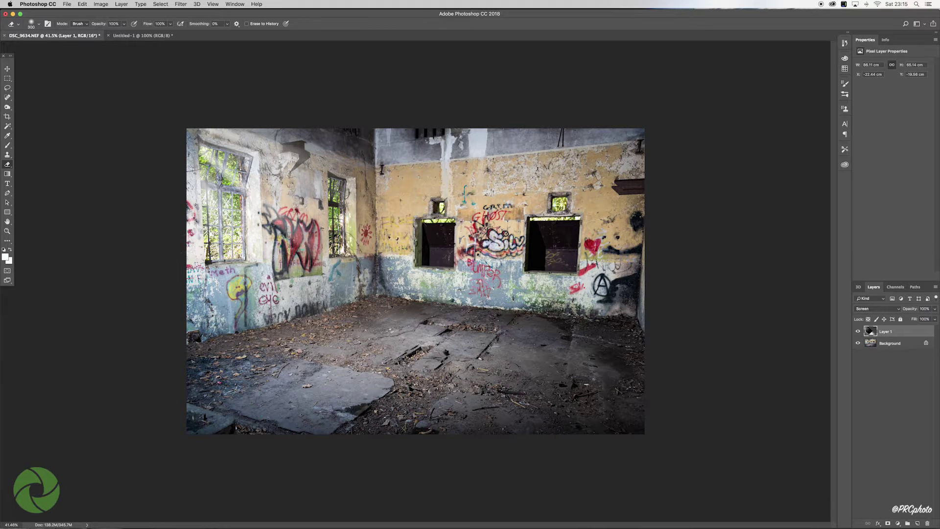
pyautogui.moveTo(202, 121)
pyautogui.mouseDown()
pyautogui.moveTo(281, 137)
pyautogui.moveTo(255, 125)
pyautogui.moveTo(303, 147)
pyautogui.moveTo(268, 122)
pyautogui.moveTo(412, 134)
pyautogui.mouseUp()
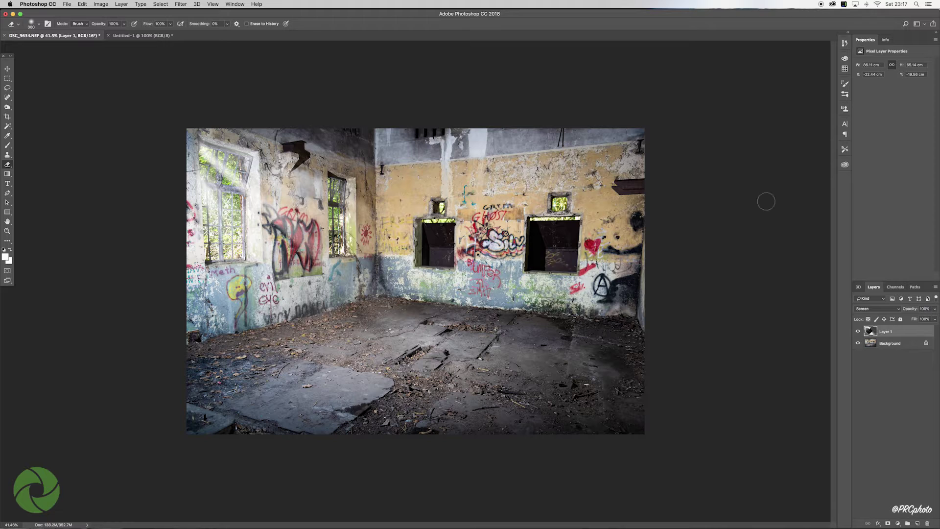
# - Duplicate the rays layer and move the copy so its beams fall through the second window on the graffiti wall
pyautogui.press('super+j')
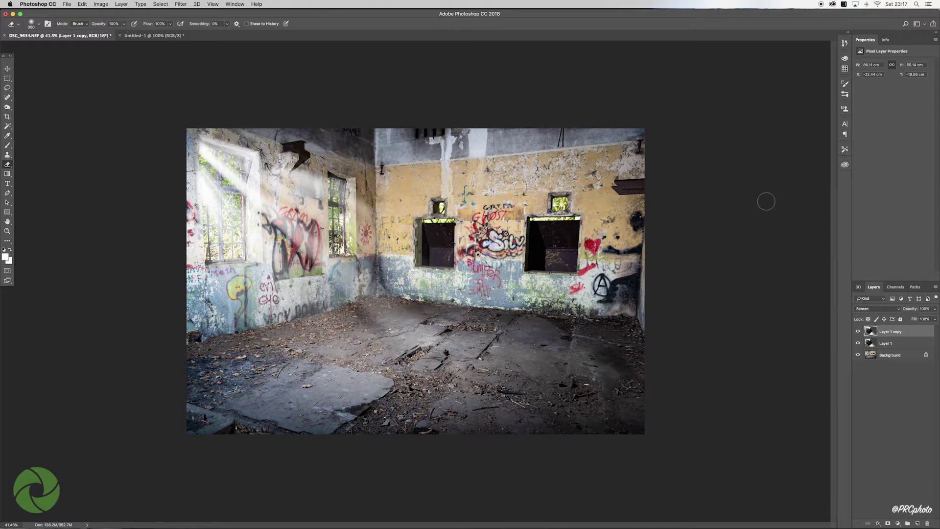
pyautogui.press('v')
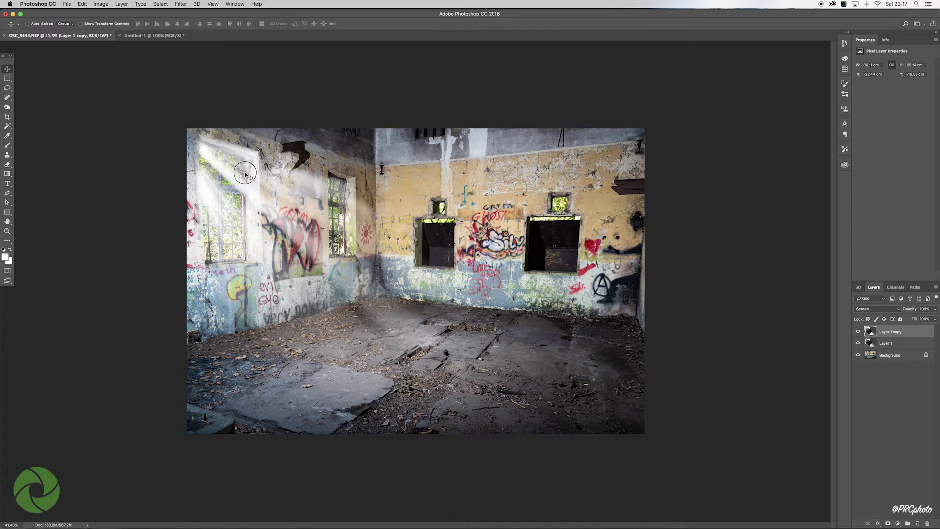
pyautogui.moveTo(252, 173); pyautogui.dragTo(351, 203)
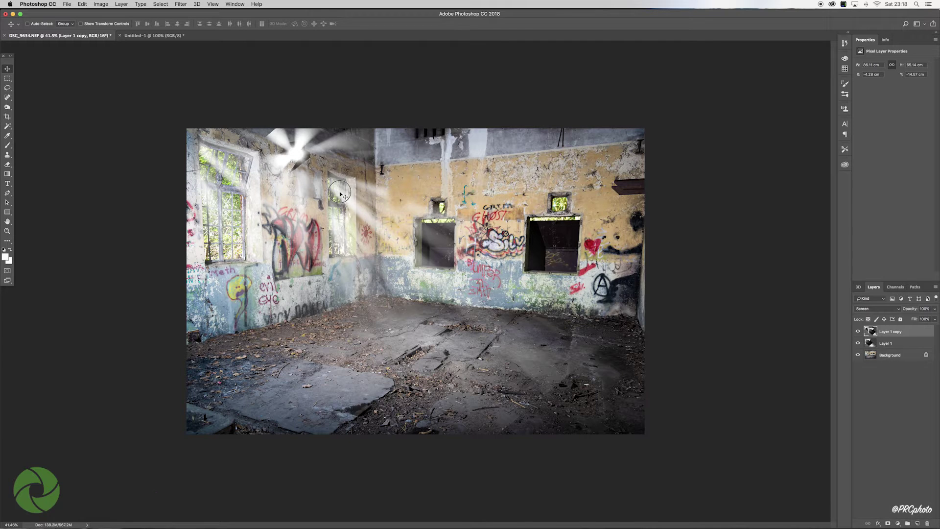
pyautogui.moveTo(342, 193); pyautogui.dragTo(342, 195)
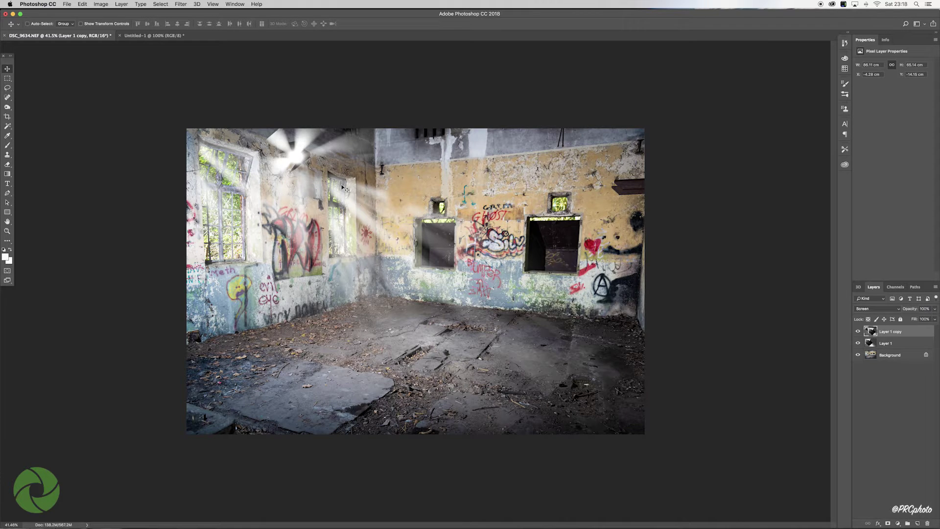
# - Erase the copied rays above and beside the second window, including the bright source, with a size 800 eraser
pyautogui.press('e')
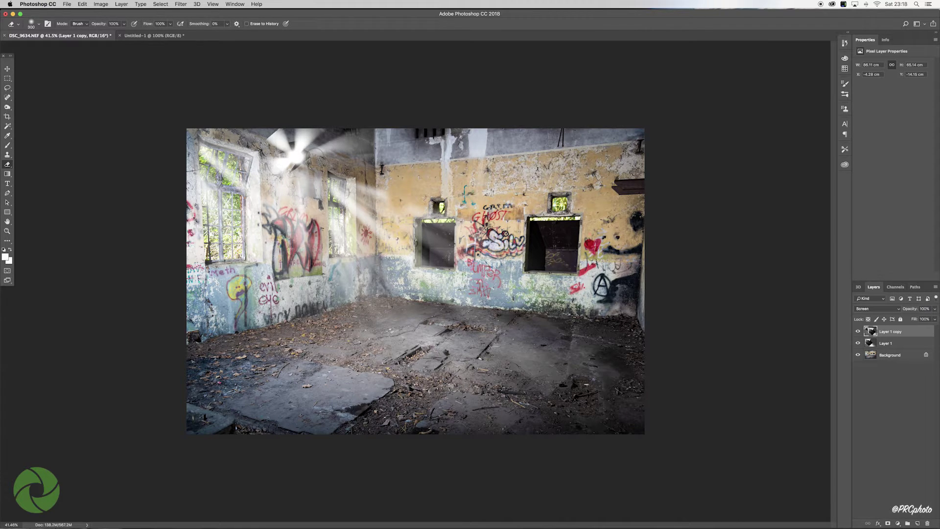
pyautogui.press(']')
pyautogui.press(']')
pyautogui.press(']')
pyautogui.press(']')
pyautogui.press(']')
pyautogui.moveTo(301, 139)
pyautogui.mouseDown()
pyautogui.moveTo(283, 162)
pyautogui.moveTo(314, 147)
pyautogui.moveTo(298, 196)
pyautogui.moveTo(328, 147)
pyautogui.moveTo(370, 135)
pyautogui.mouseUp()
pyautogui.moveTo(303, 172); pyautogui.dragTo(306, 281)
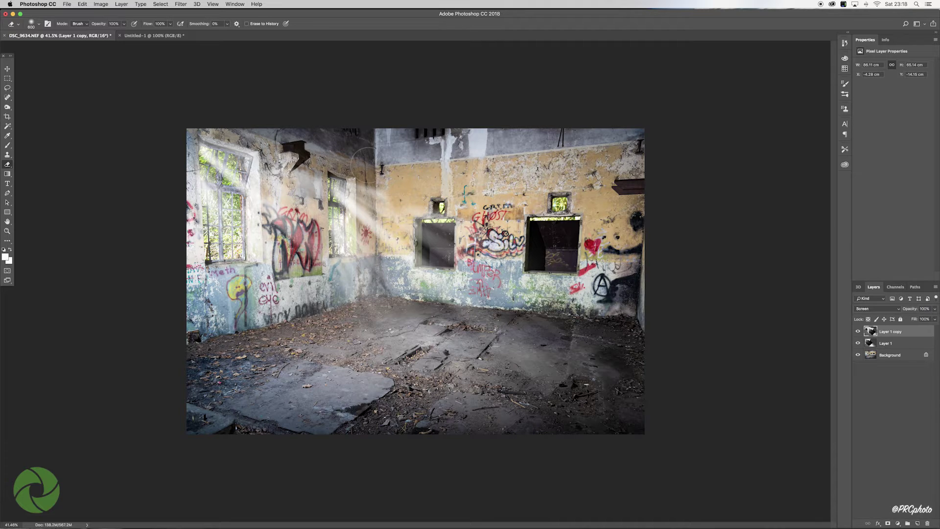
# - Erase the copied rays spilling over the yellow back wall and lower that layer's opacity to 80%
pyautogui.moveTo(377, 152); pyautogui.dragTo(458, 215)
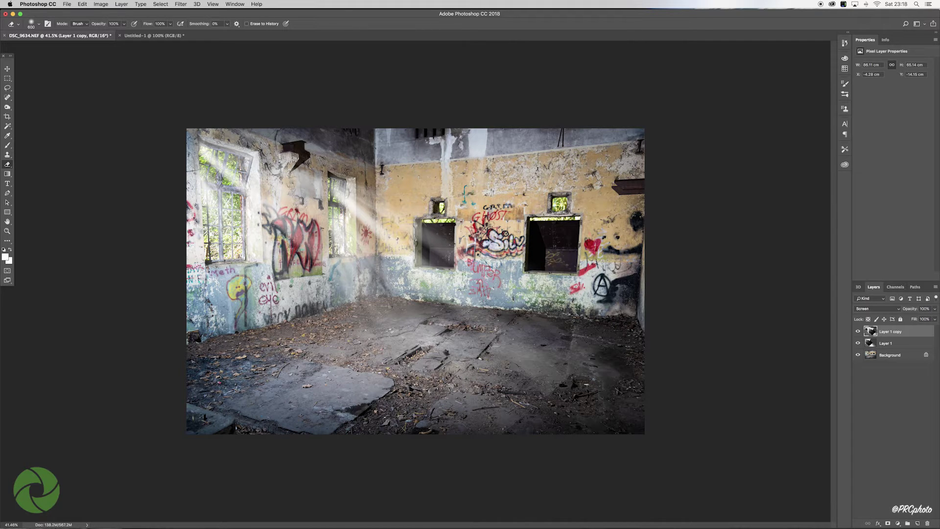
pyautogui.moveTo(542, 232); pyautogui.dragTo(575, 245)
pyautogui.click(933, 310)
pyautogui.moveTo(935, 320); pyautogui.dragTo(929, 320)
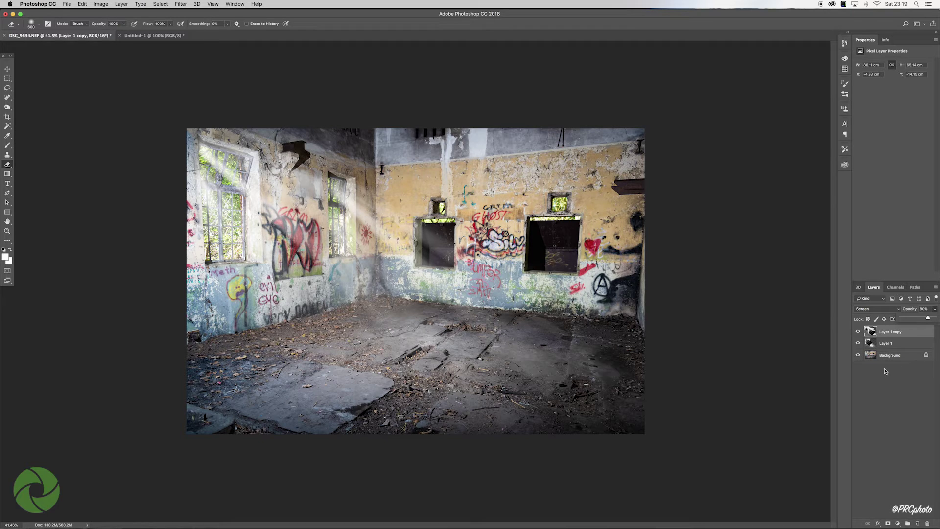